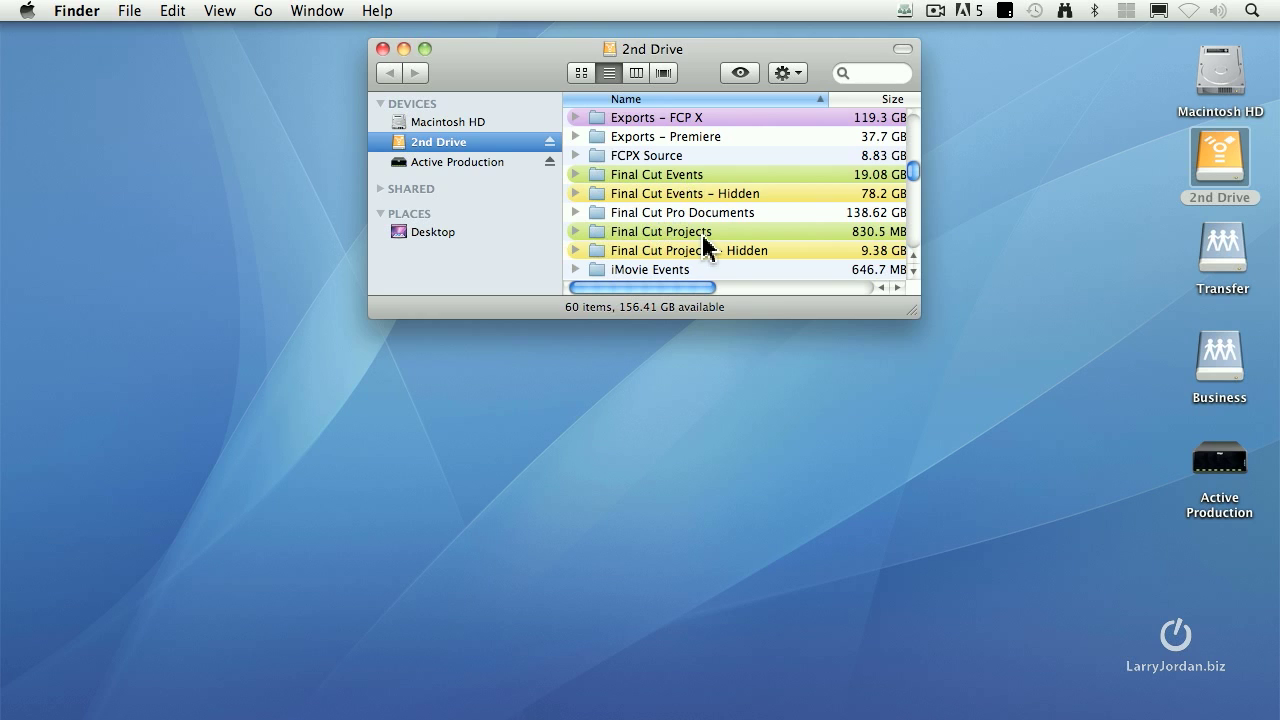
Expand Final Cut Events, enlarge the 2nd Drive window, browse the event folders, then expand Final Cut Projects.
{"action": "left_click", "coordinate": [575, 174]}
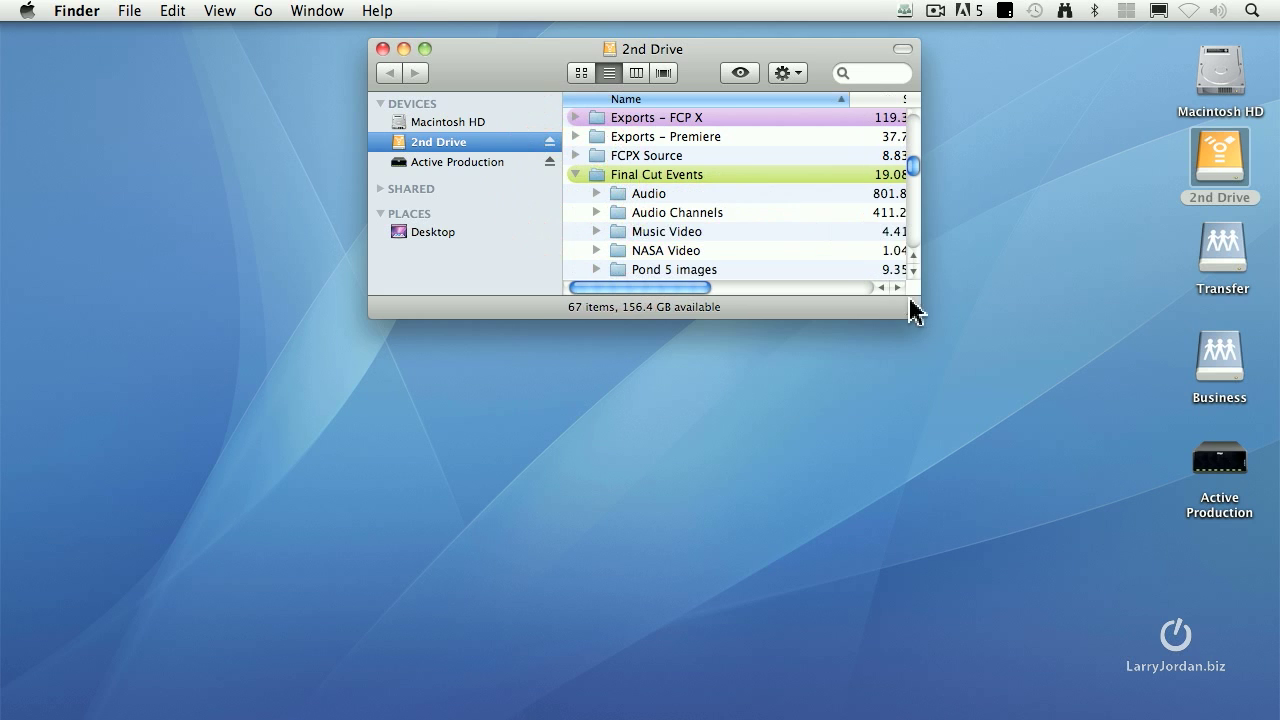
{"action": "left_click_drag", "start_coordinate": [915, 312], "coordinate": [923, 527]}
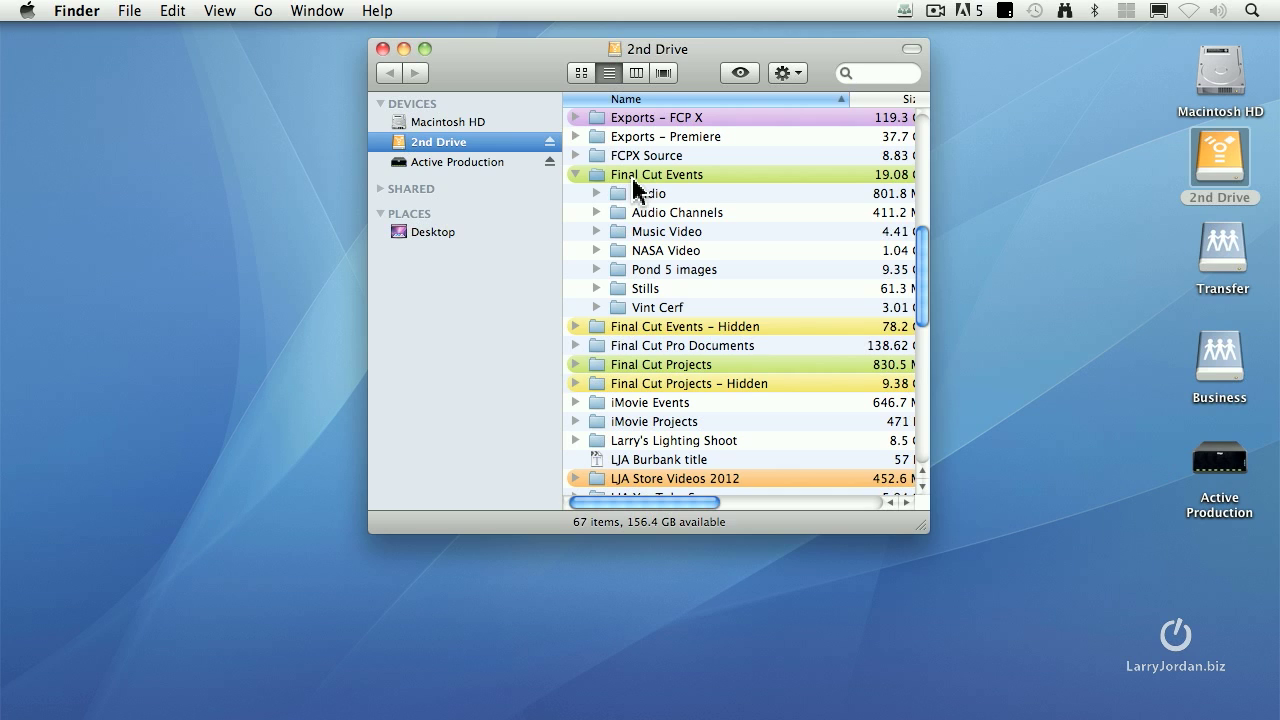
{"action": "left_click", "coordinate": [620, 196]}
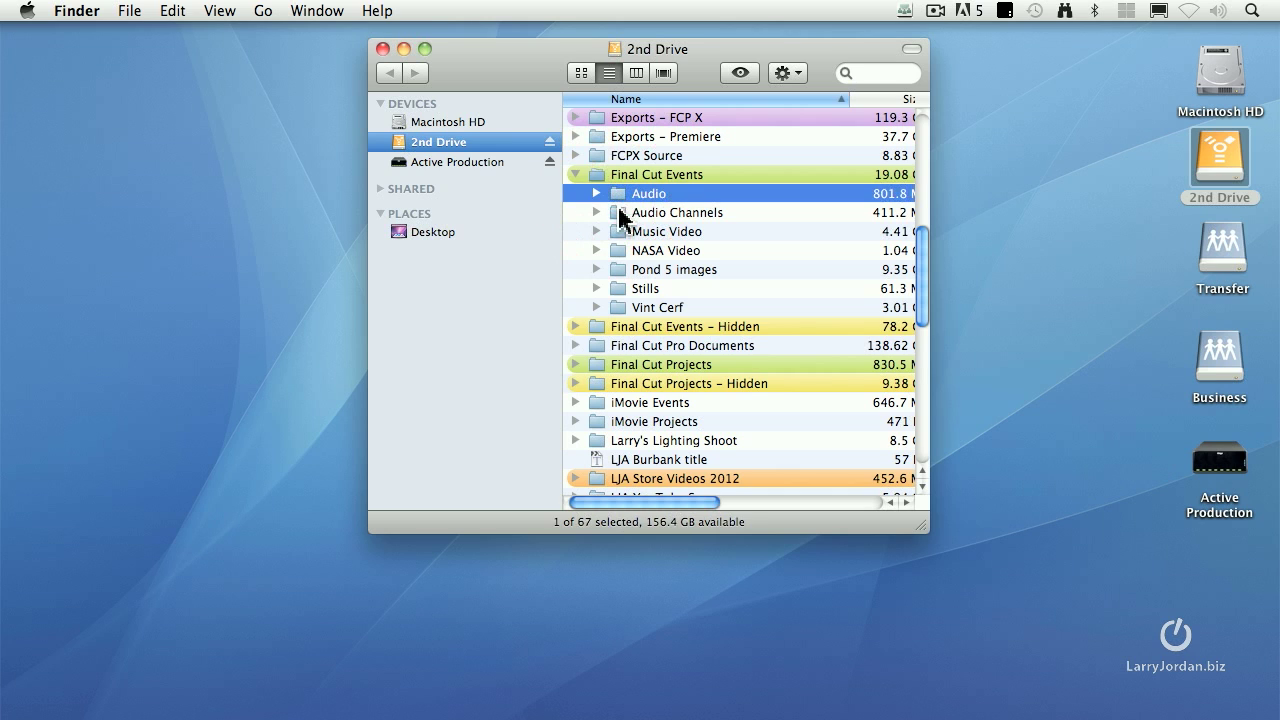
{"action": "left_click", "coordinate": [620, 212]}
{"action": "left_click", "coordinate": [620, 231]}
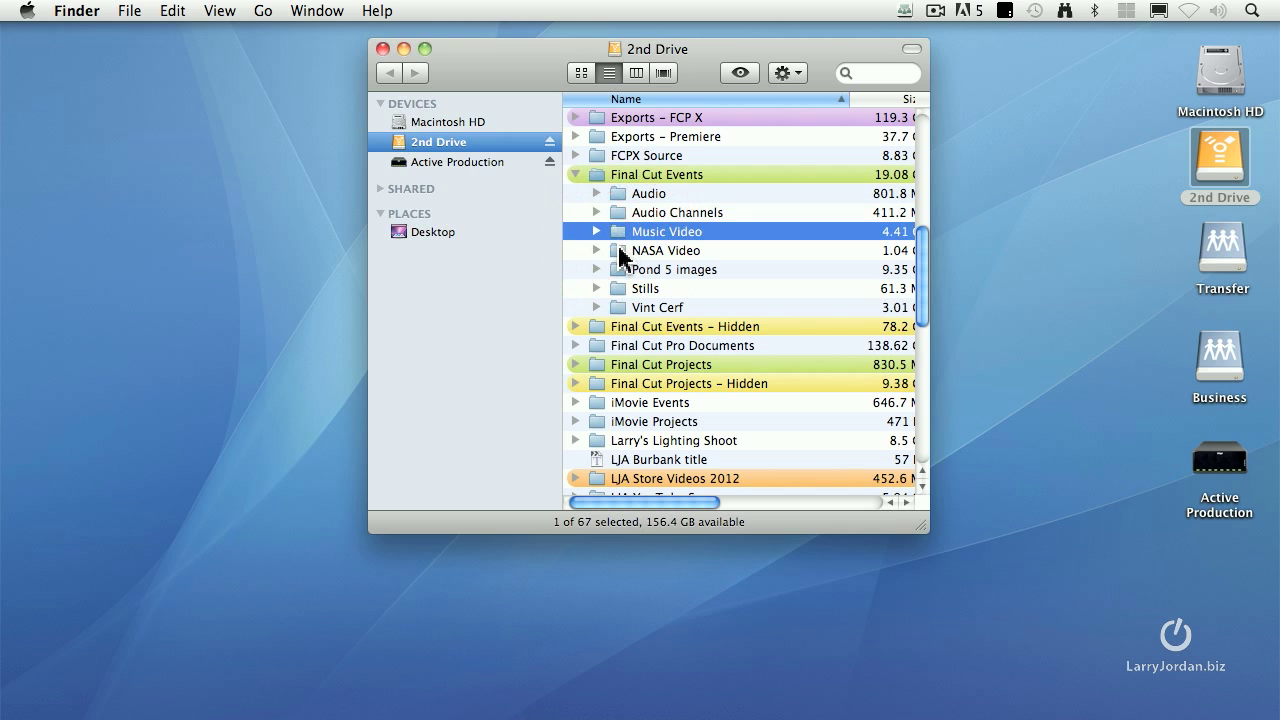
{"action": "left_click", "coordinate": [620, 251]}
{"action": "left_click", "coordinate": [620, 270]}
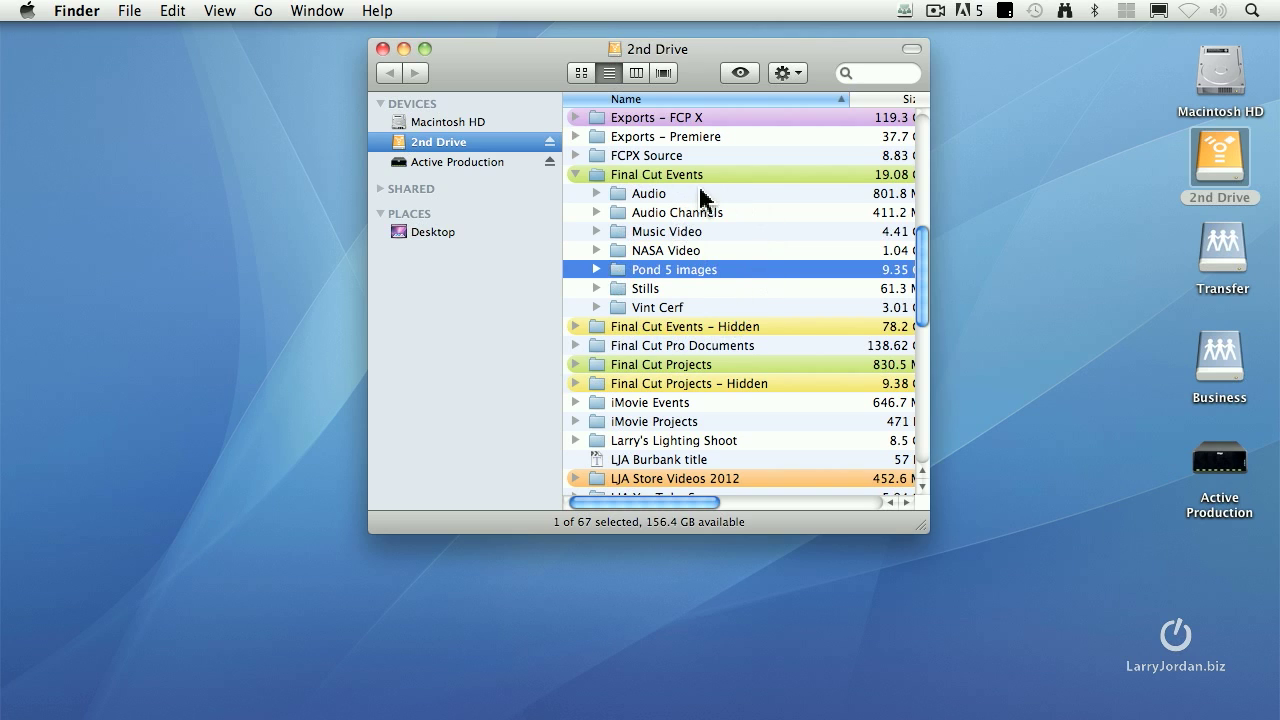
{"action": "left_click", "coordinate": [575, 364]}
{"action": "scroll", "coordinate": [748, 354], "scroll_direction": "down", "scroll_amount": 2}
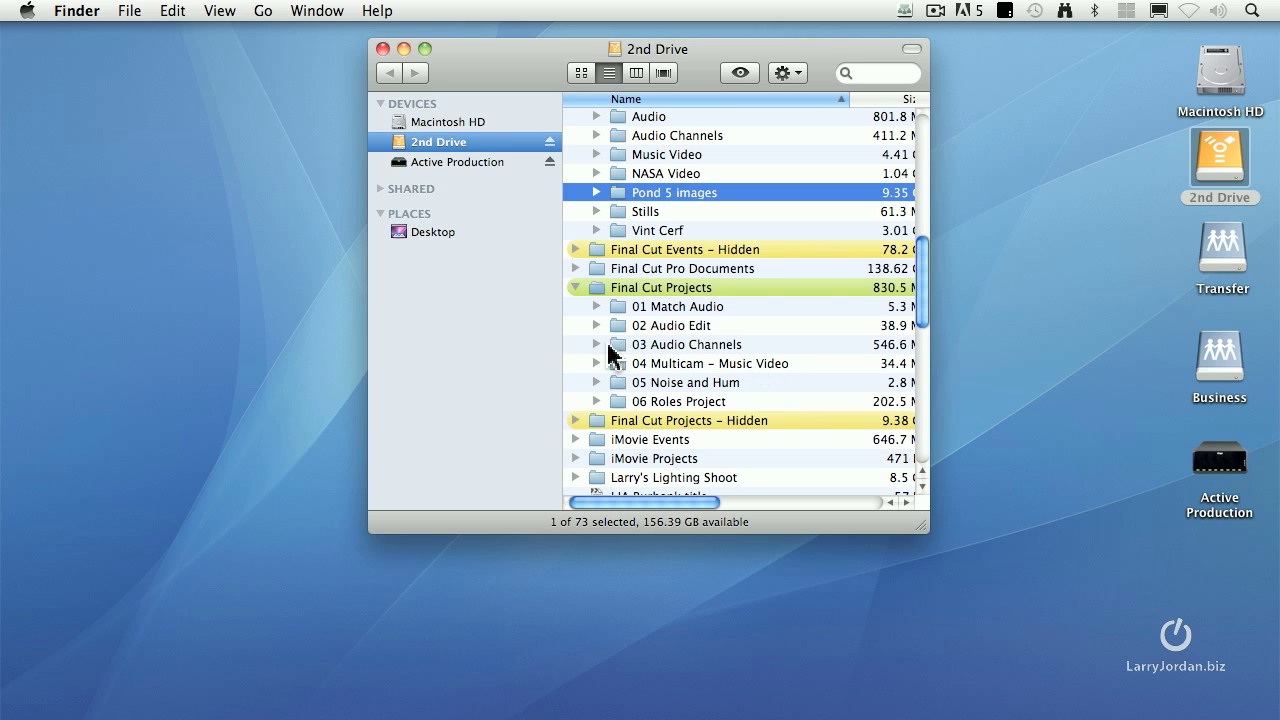
{"action": "left_click", "coordinate": [596, 307]}
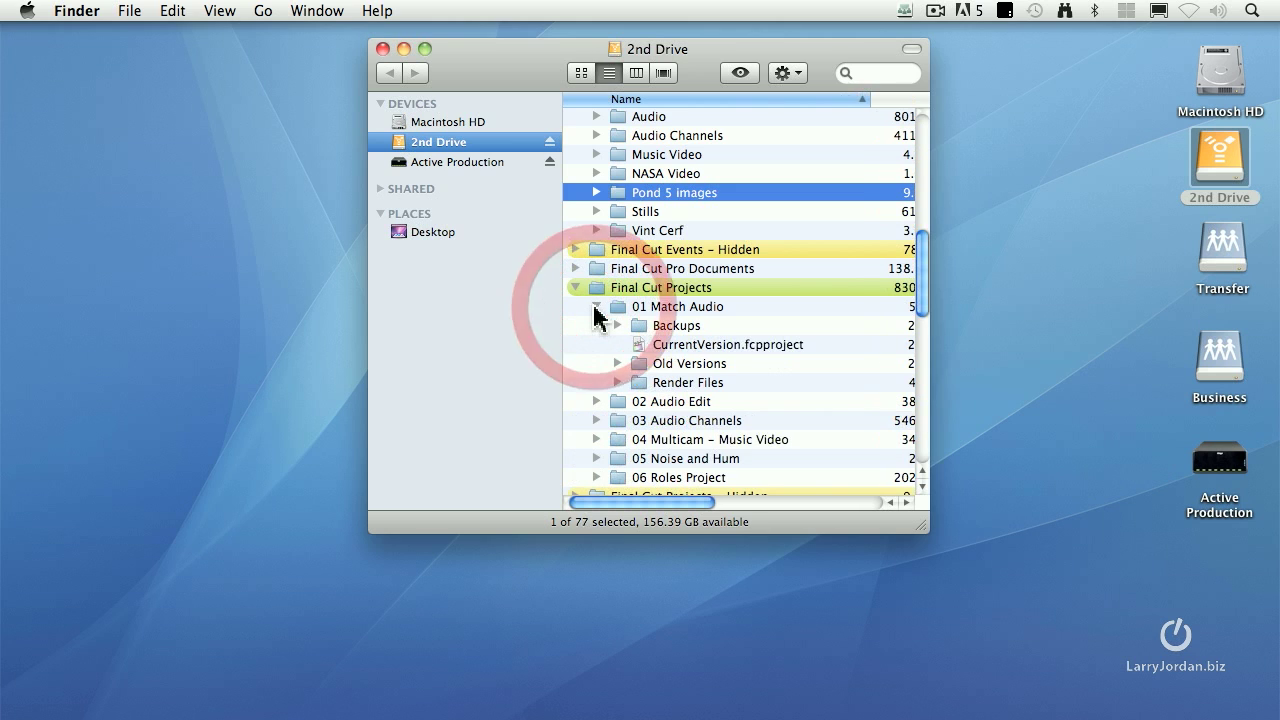
{"action": "left_click", "coordinate": [597, 307]}
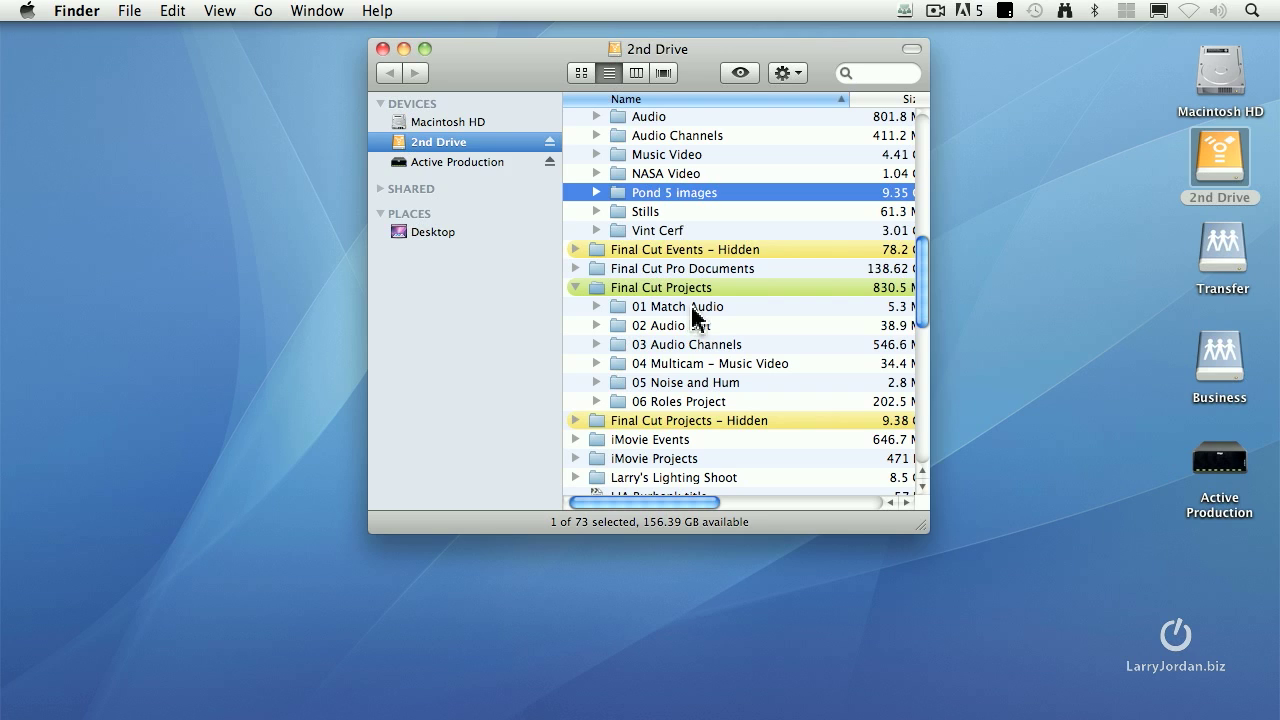
{"action": "scroll", "coordinate": [700, 330], "scroll_direction": "up", "scroll_amount": 3}
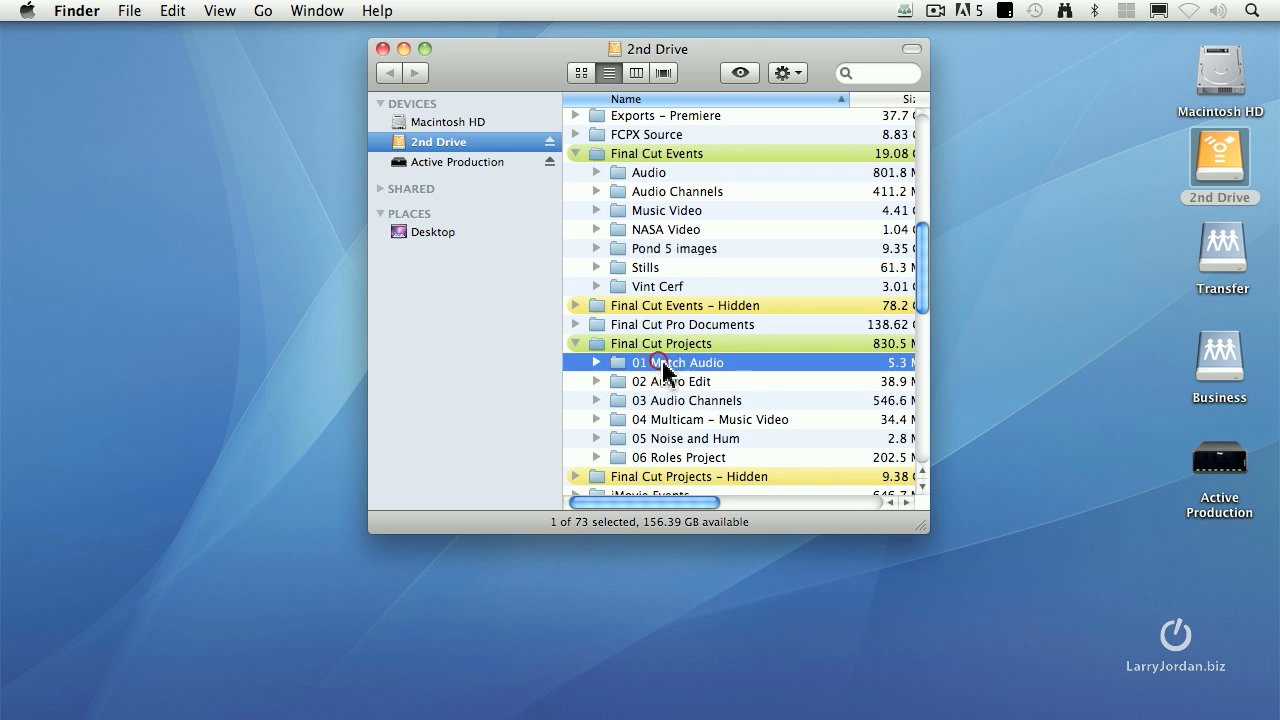
{"action": "left_click", "coordinate": [662, 364]}
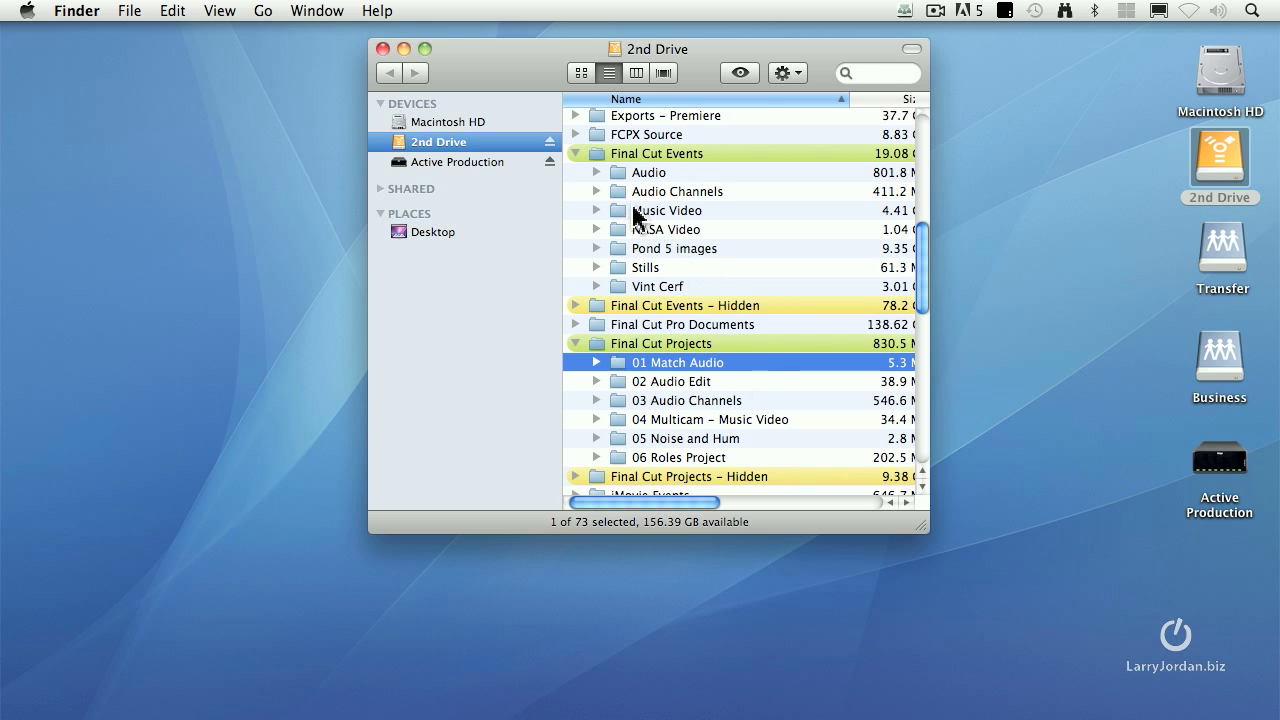
Select the Music Video event folder, then switch to Final Cut Pro X.
{"action": "left_click", "coordinate": [675, 211]}
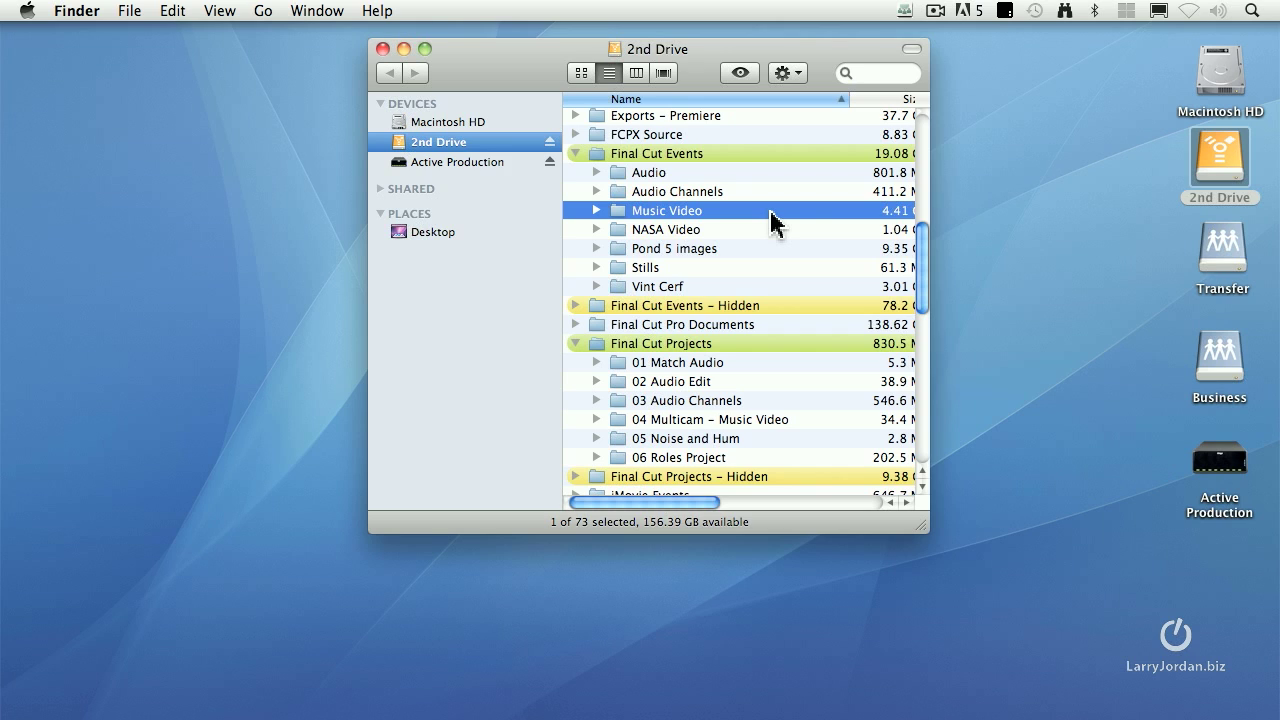
{"action": "left_click", "coordinate": [492, 70]}
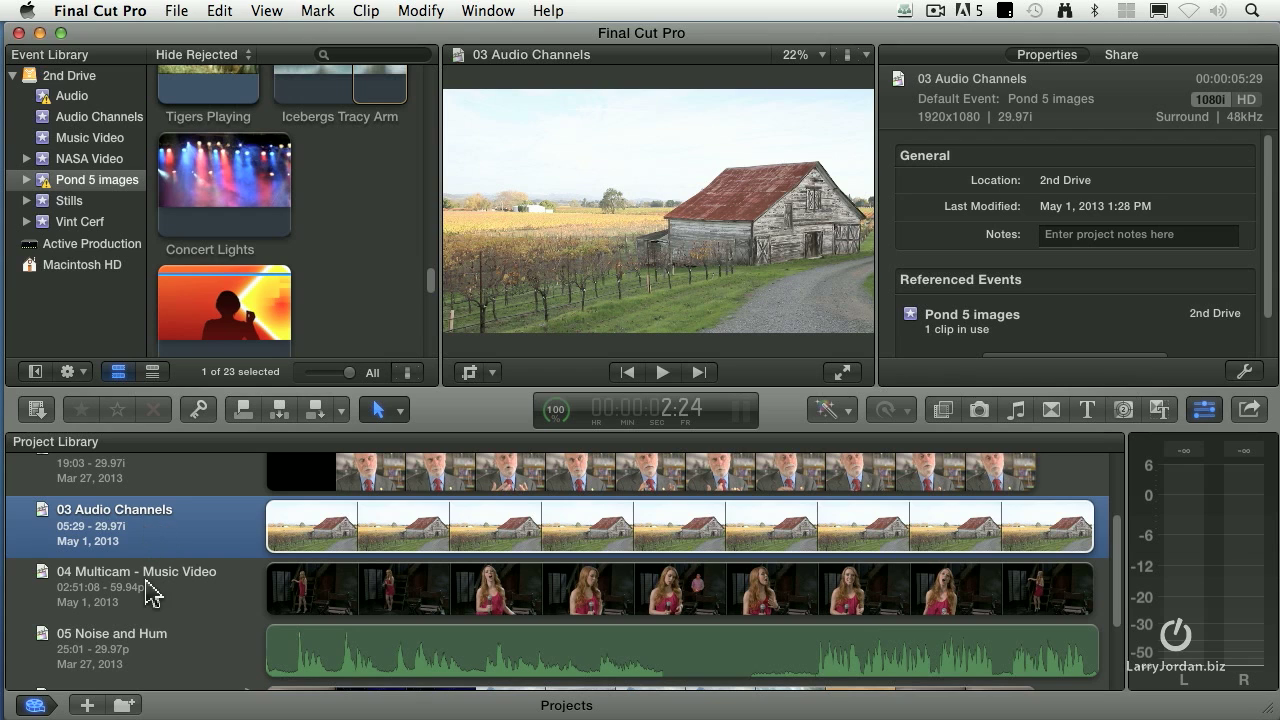
Bring up the shortcut menu for the 04 Multicam - Music Video project in the Project Library.
{"action": "left_click", "coordinate": [150, 595]}
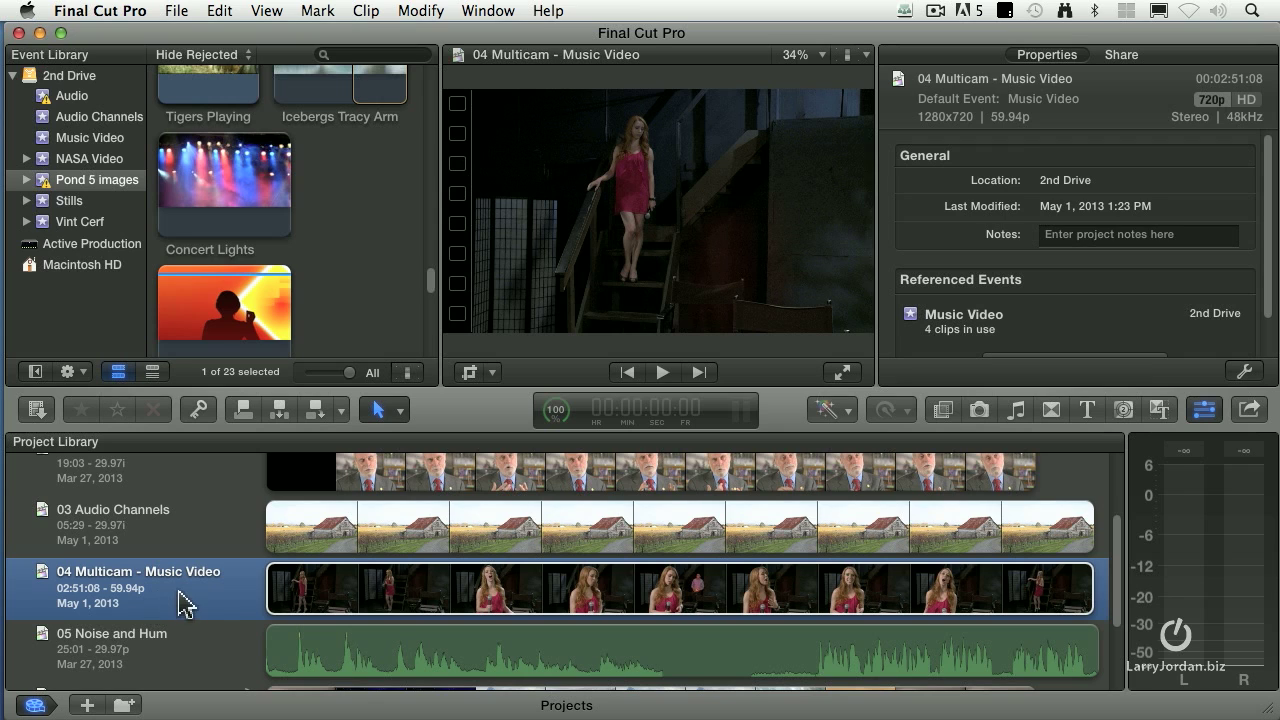
{"action": "right_click", "coordinate": [180, 603]}
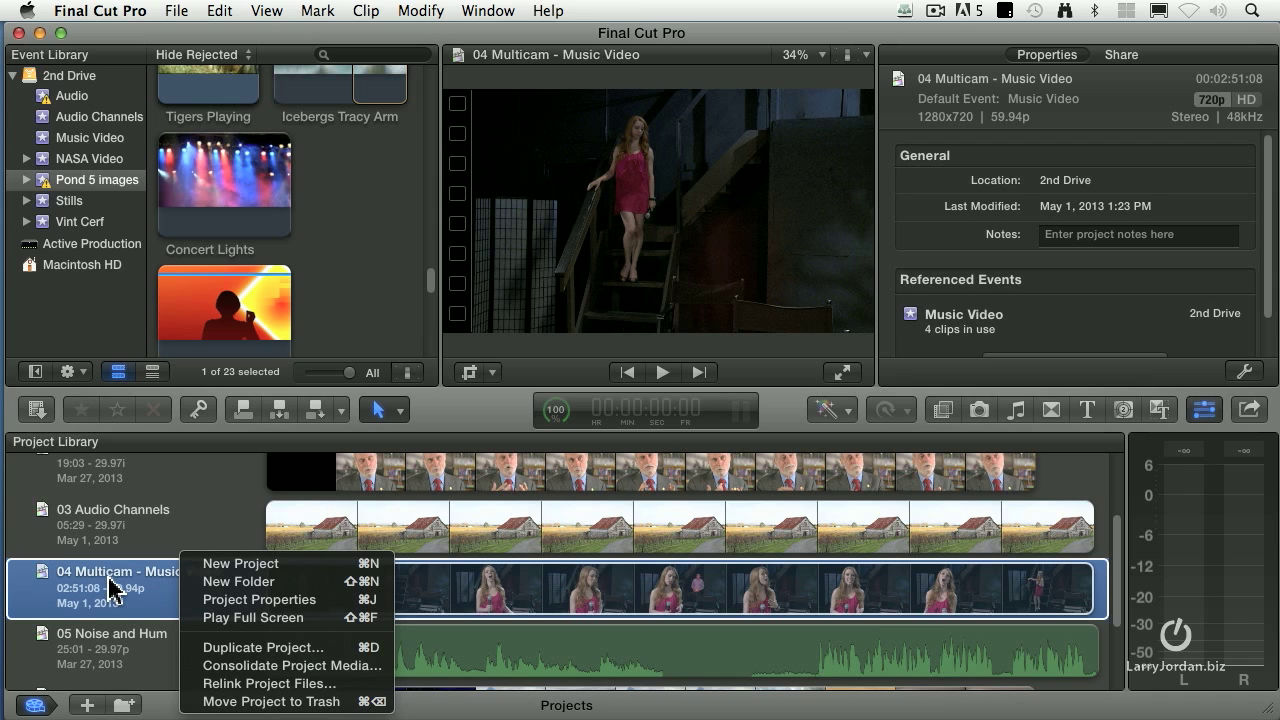
Start duplicating 04 Multicam - Music Video with Duplicate Project + Used Clips, then cancel.
{"action": "left_click", "coordinate": [337, 649]}
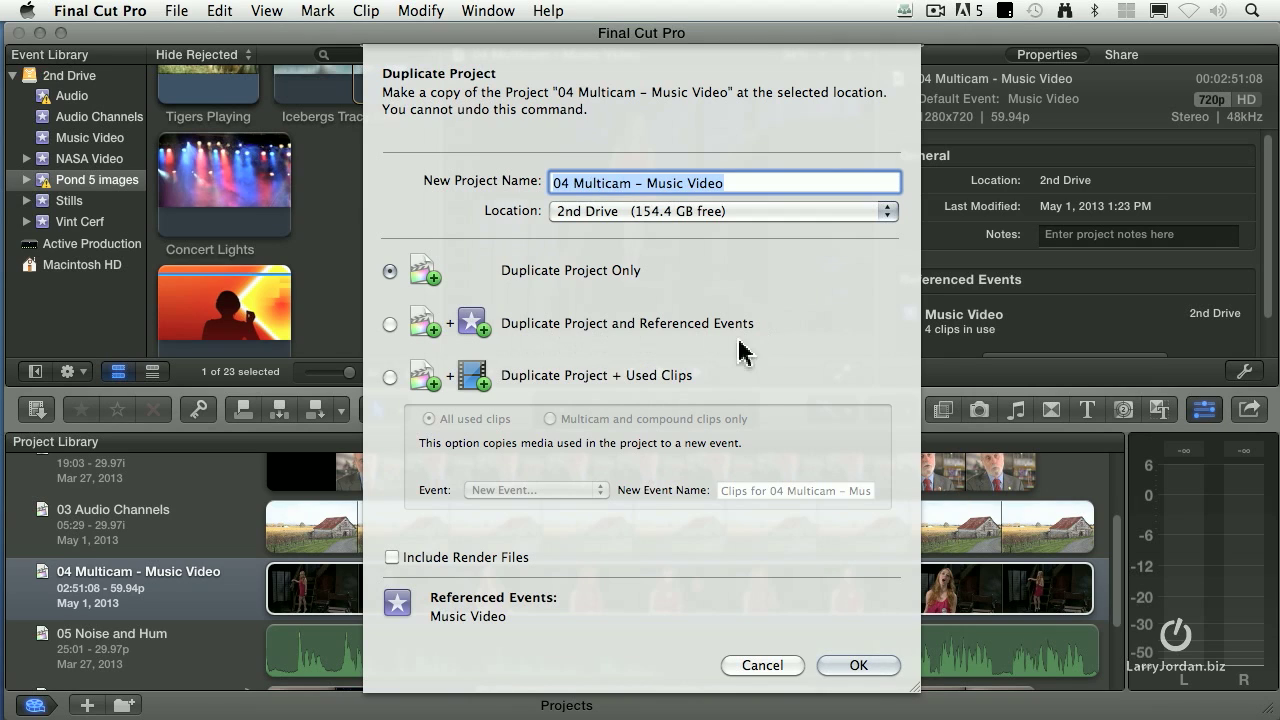
{"action": "left_click", "coordinate": [390, 377]}
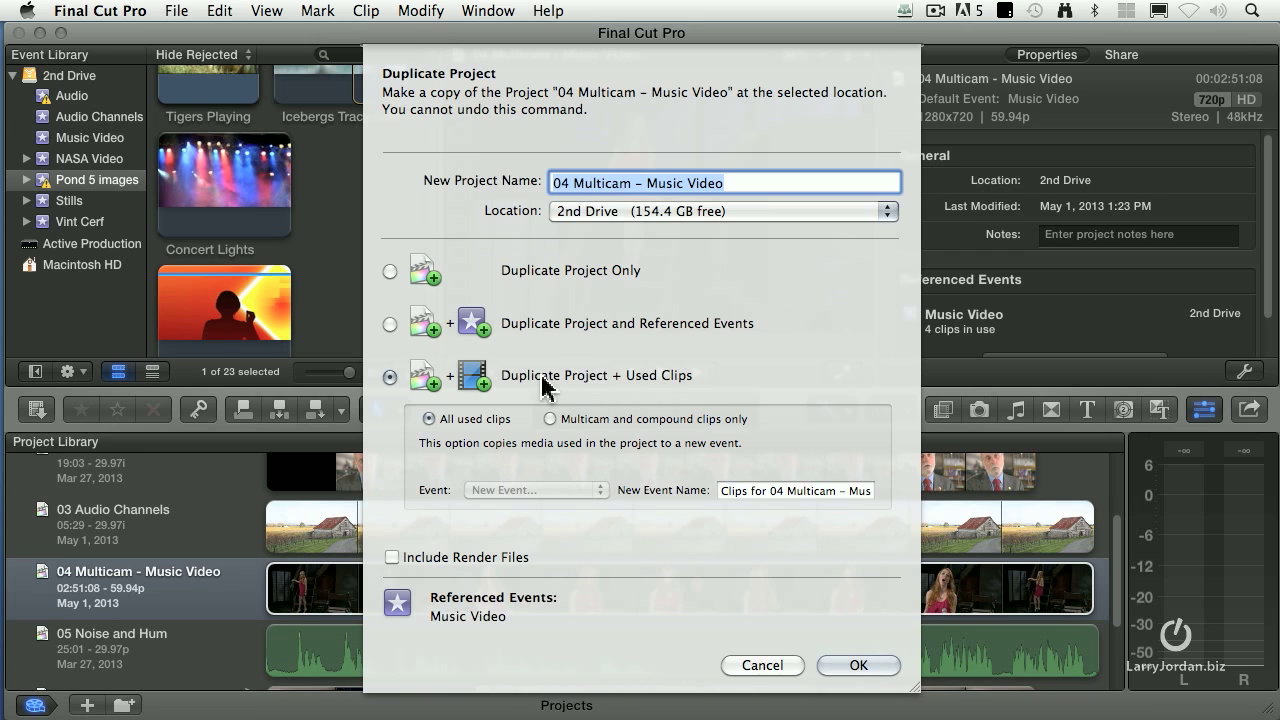
{"action": "left_click", "coordinate": [760, 664]}
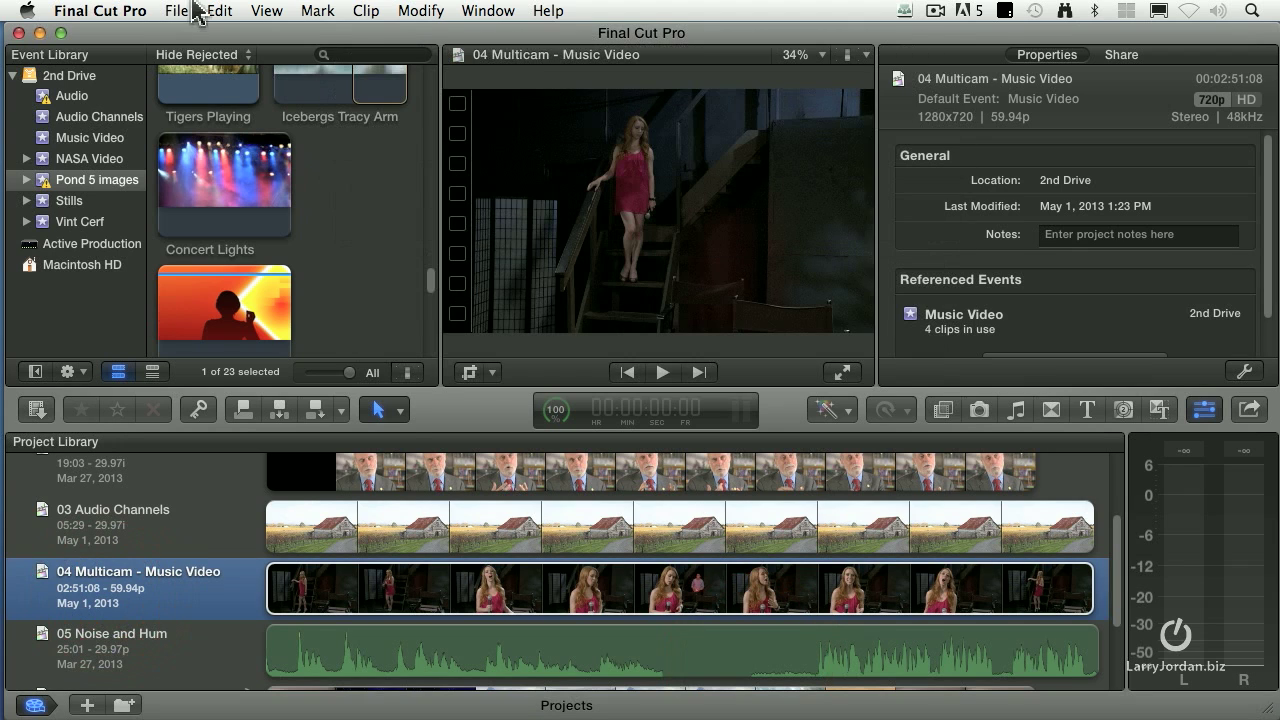
Duplicate 04 Multicam - Music Video from the File menu, including all used clips.
{"action": "left_click", "coordinate": [178, 10]}
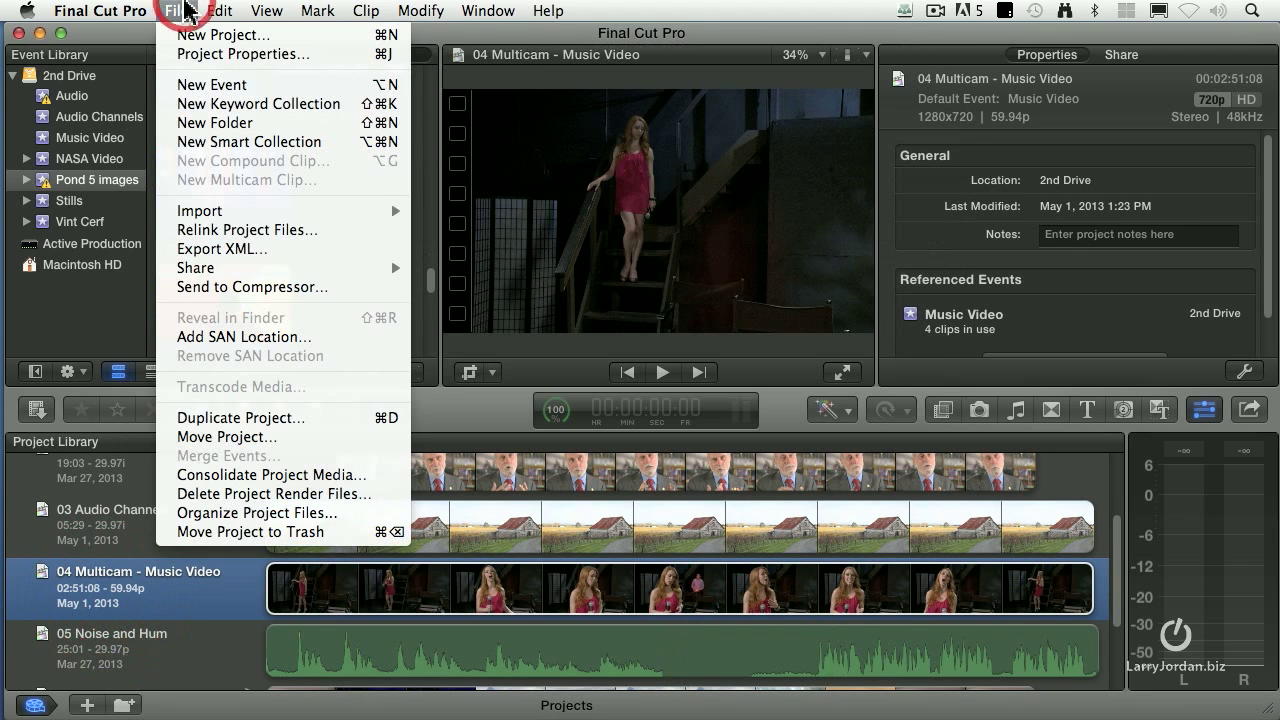
{"action": "left_click", "coordinate": [362, 428]}
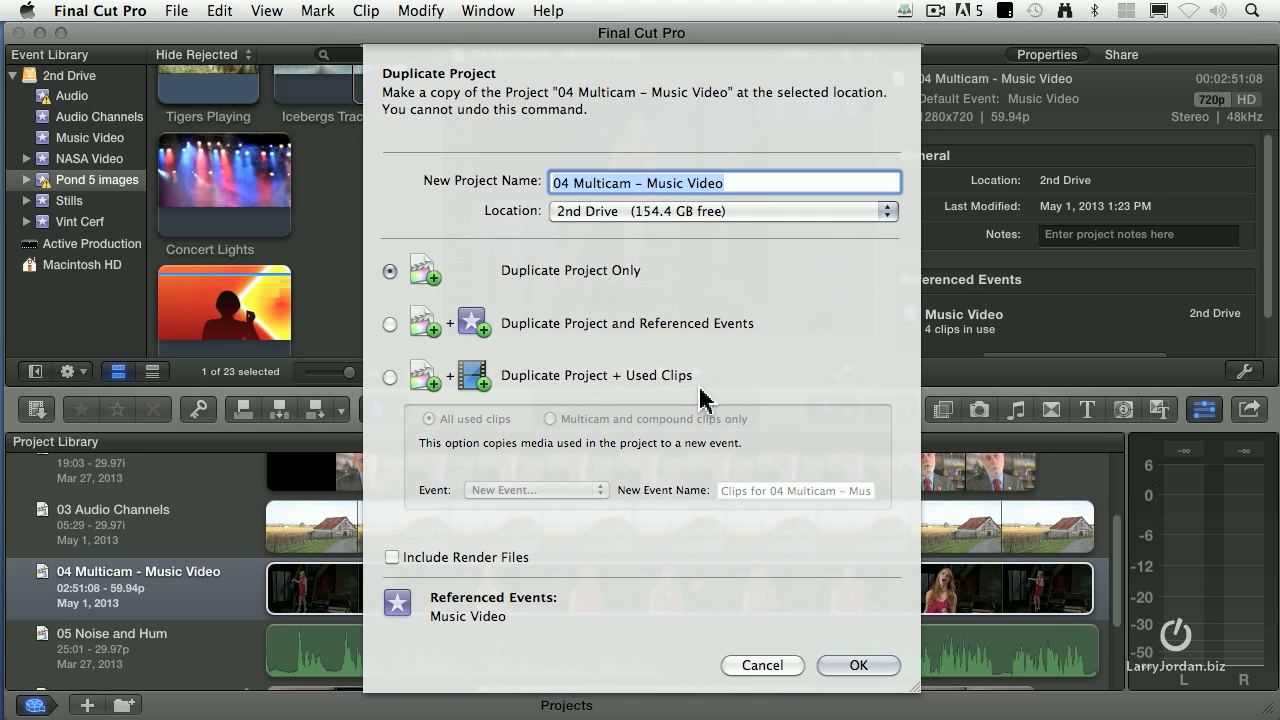
{"action": "left_click", "coordinate": [389, 377]}
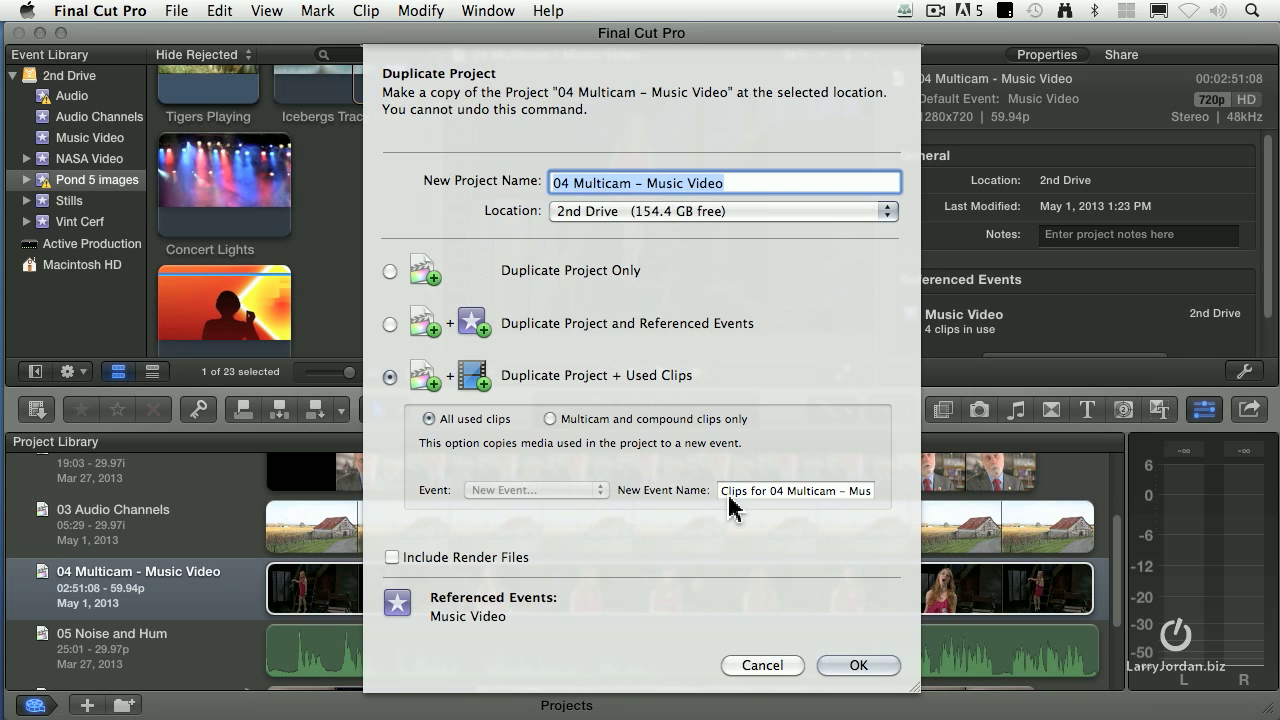
{"action": "left_click", "coordinate": [780, 665]}
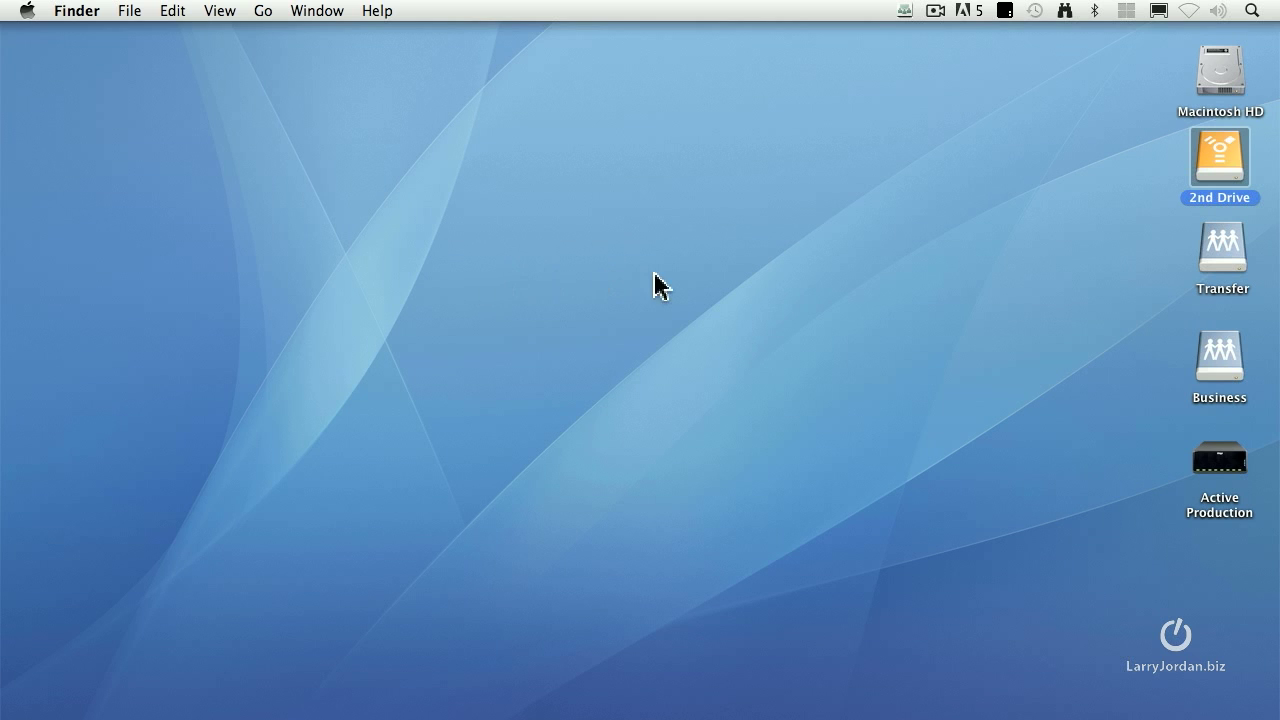
Open 2nd Drive from the desktop, move its window to the top, and select NASA Video and 02 Audio Edit.
{"action": "left_click", "coordinate": [1248, 168]}
{"action": "left_click", "coordinate": [1232, 162]}
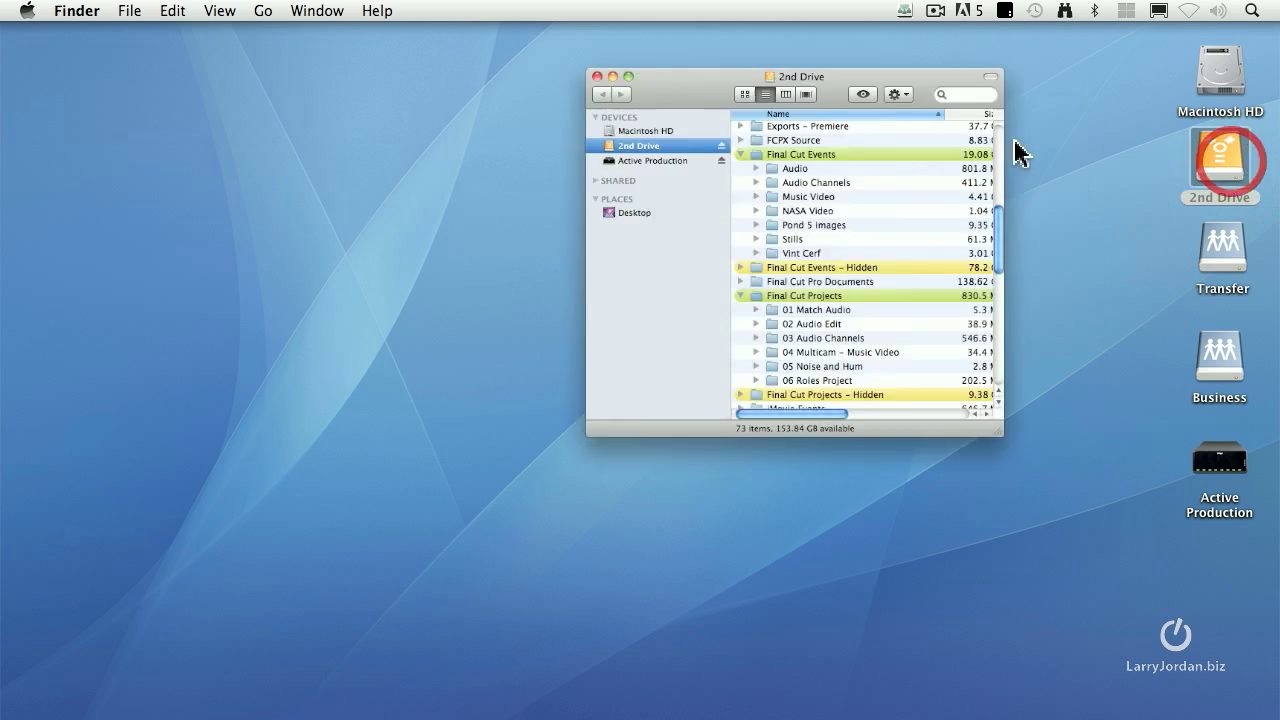
{"action": "left_click_drag", "start_coordinate": [553, 46], "coordinate": [508, 32]}
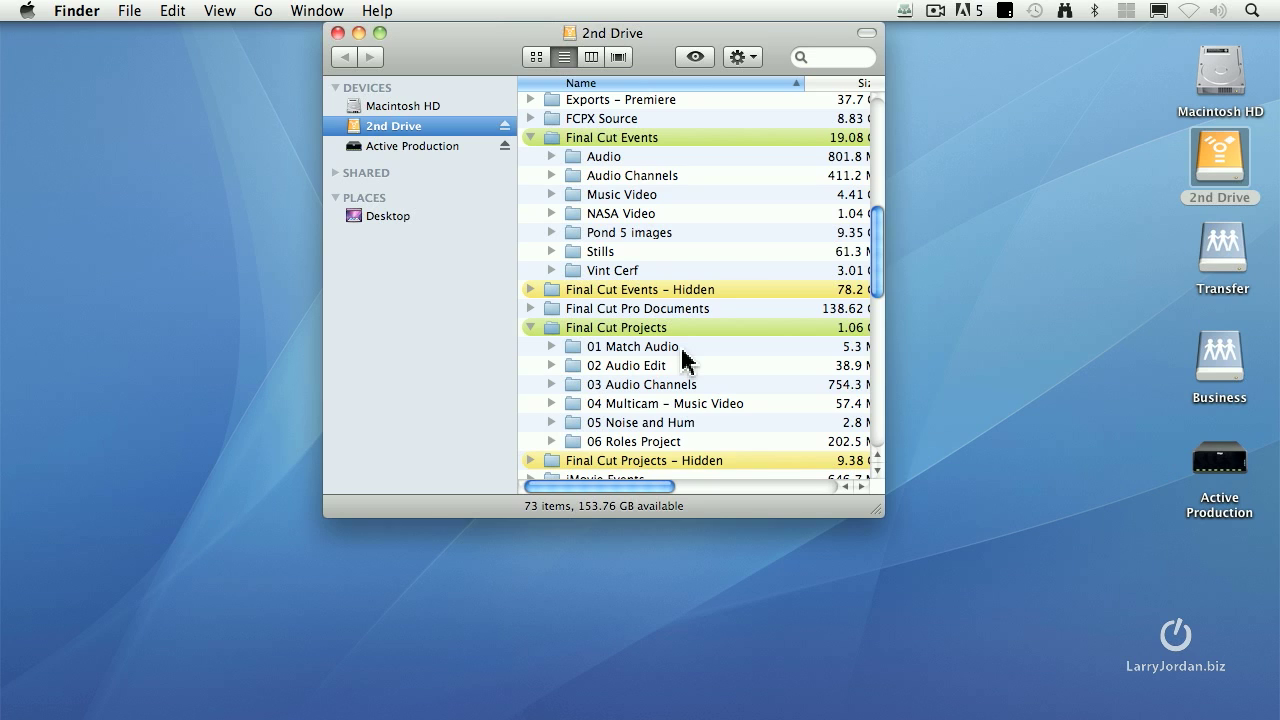
{"action": "left_click", "coordinate": [574, 216]}
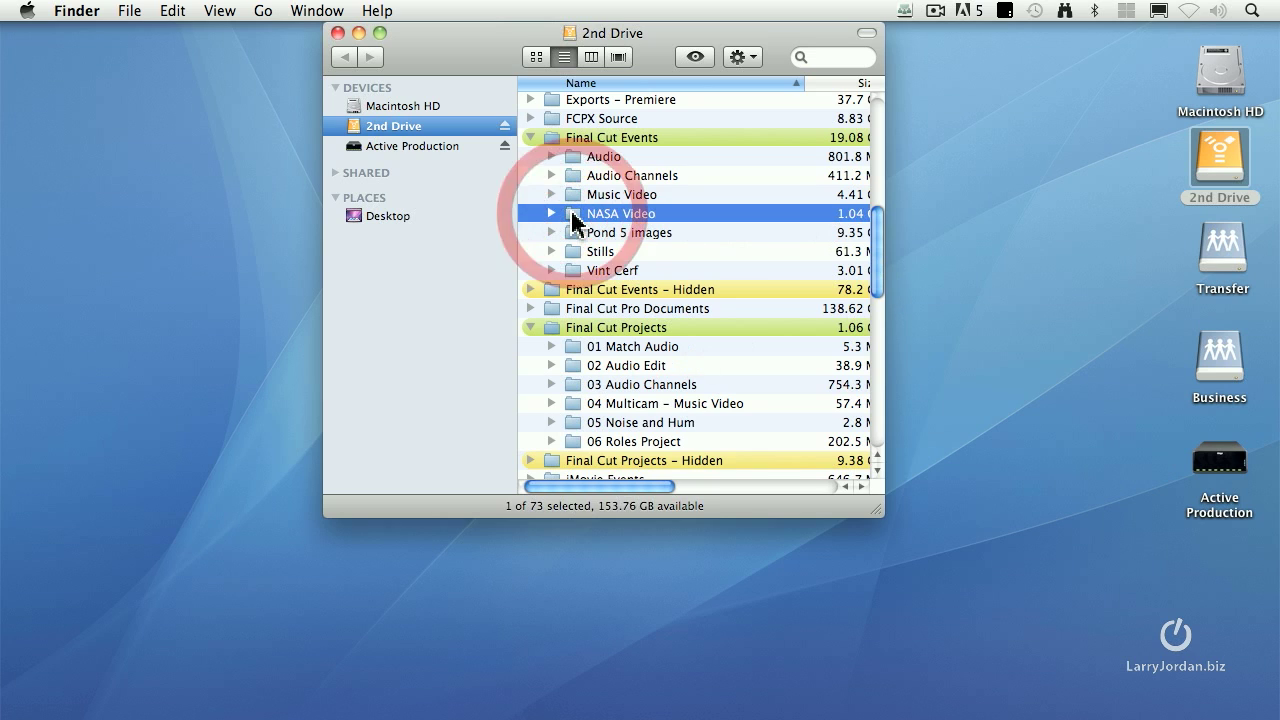
{"action": "left_click", "coordinate": [568, 367]}
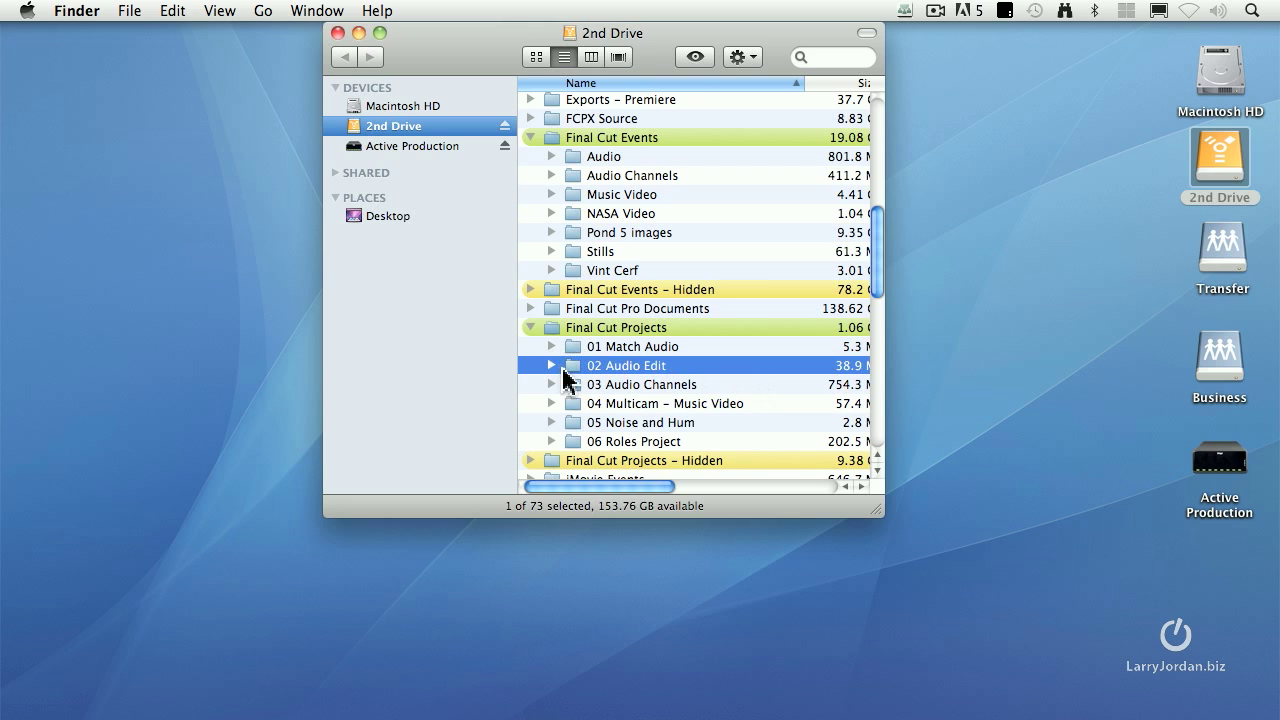
{"action": "left_click", "coordinate": [552, 365]}
{"action": "scroll", "coordinate": [607, 372], "scroll_direction": "down", "scroll_amount": 4}
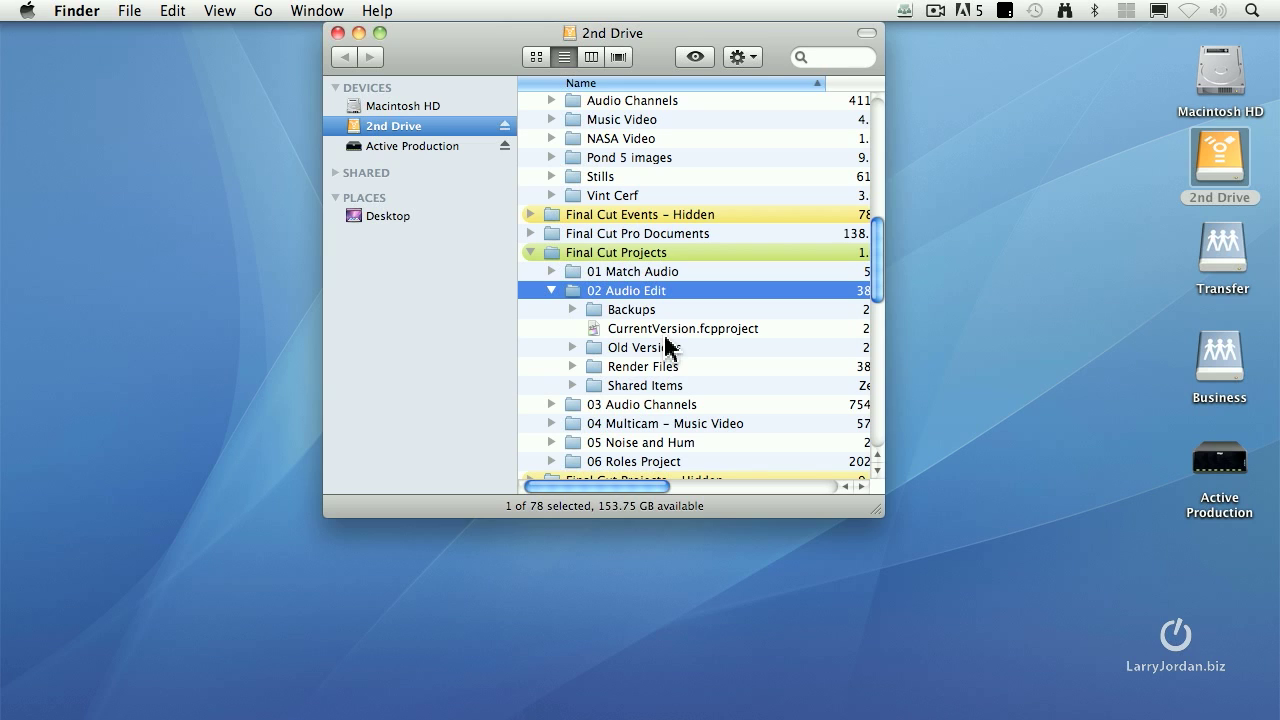
{"action": "left_click", "coordinate": [551, 290]}
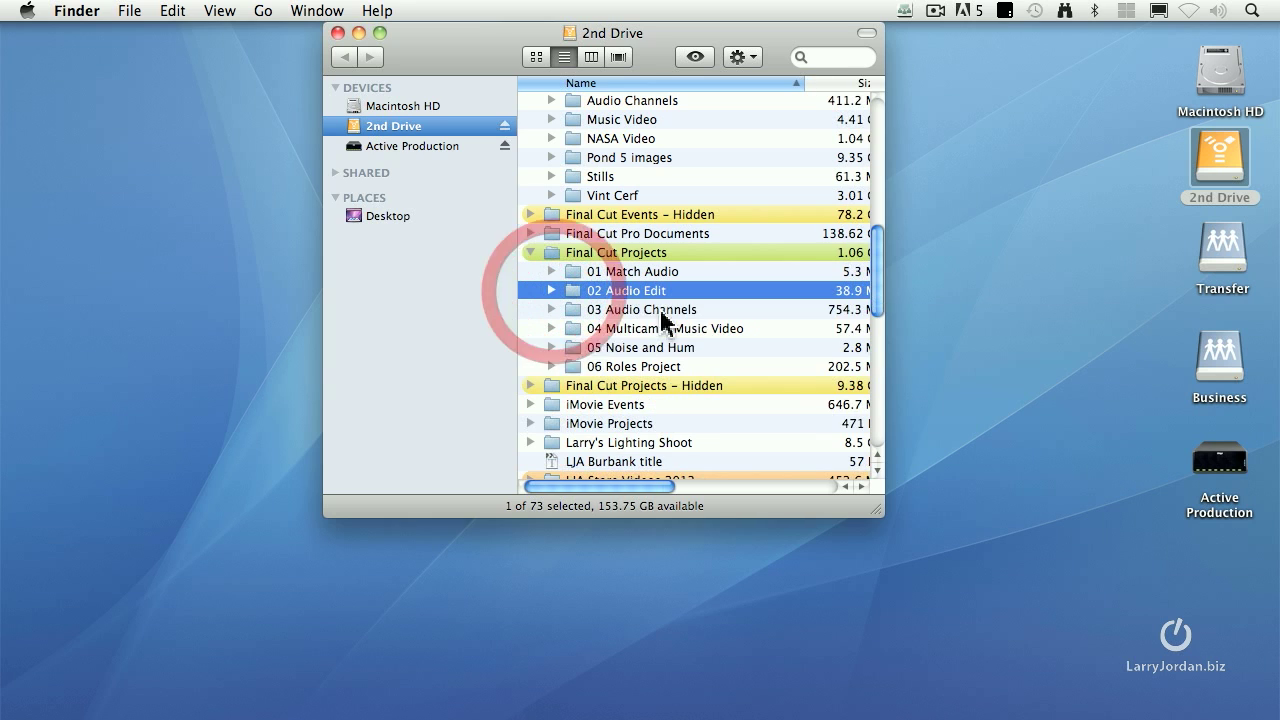
{"action": "scroll", "coordinate": [686, 278], "scroll_direction": "up", "scroll_amount": 3}
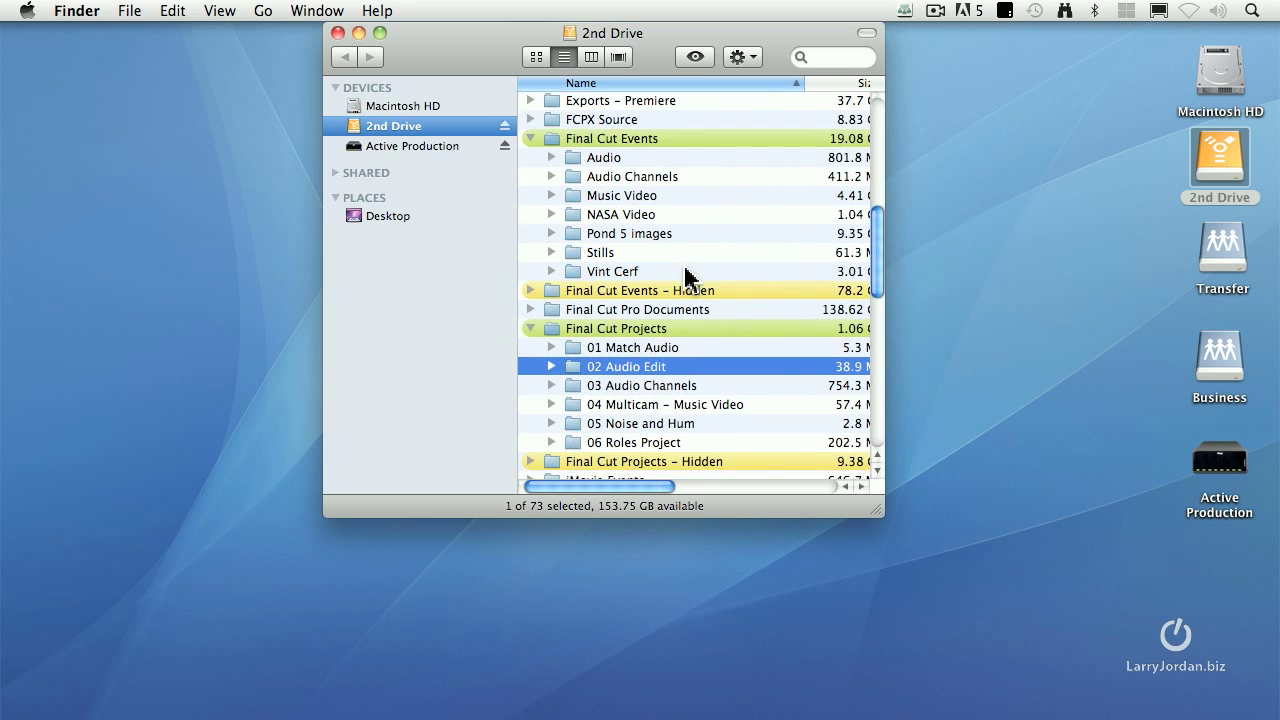